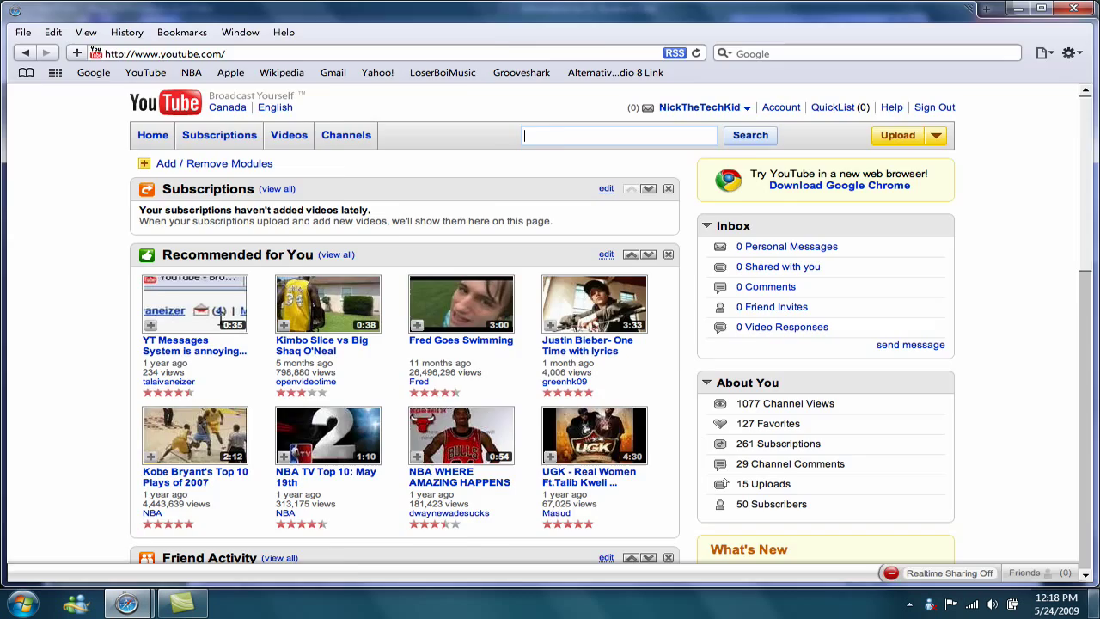
click(1095, 603)
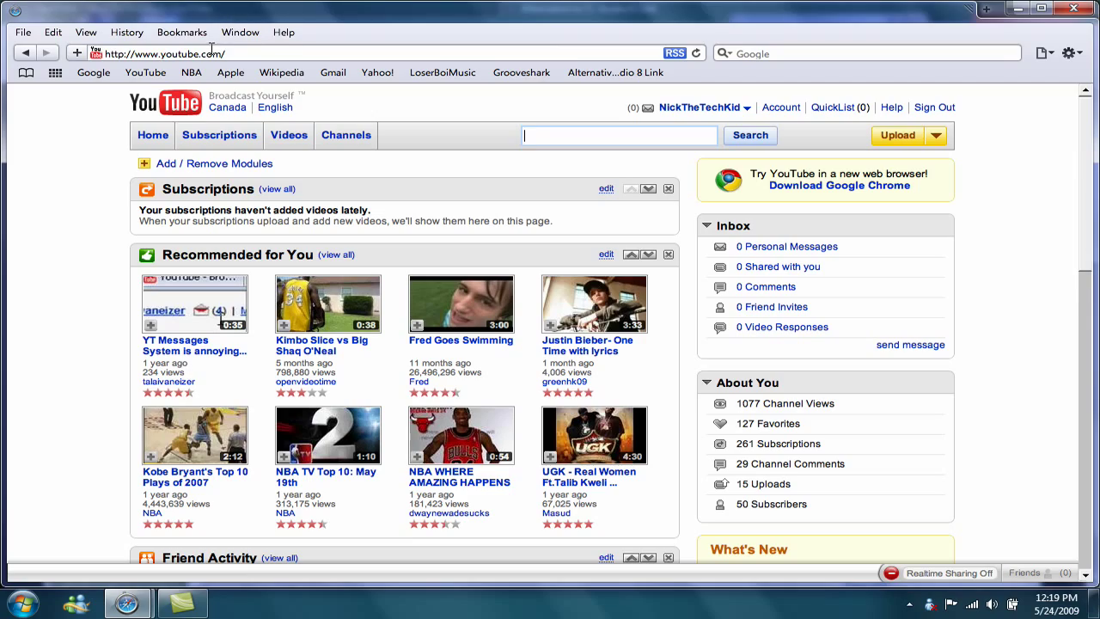
click(210, 53)
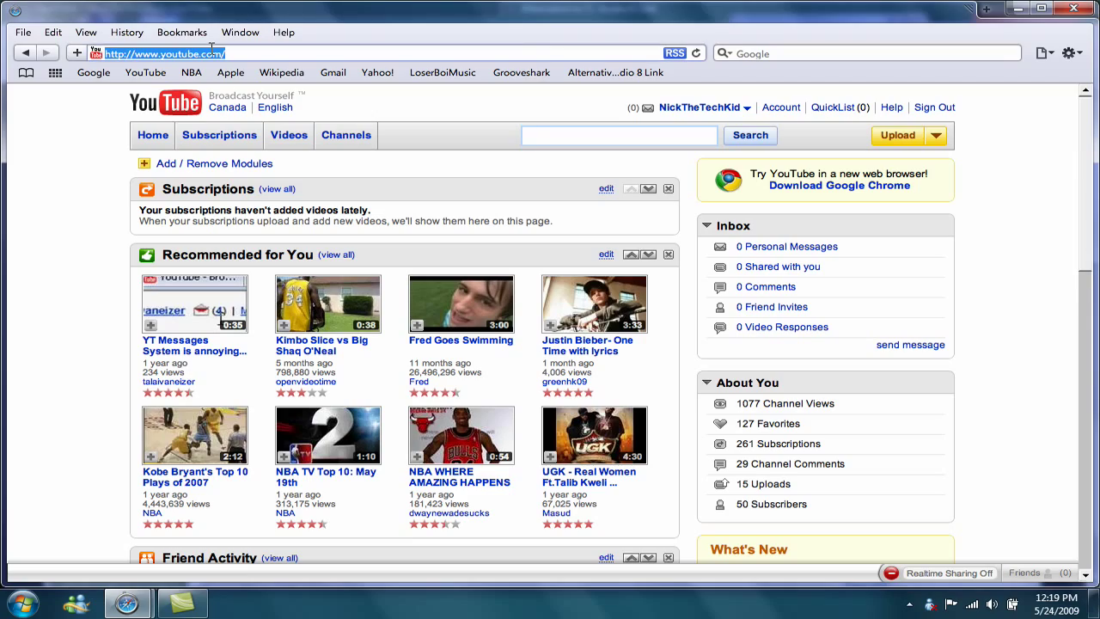
text(ww)
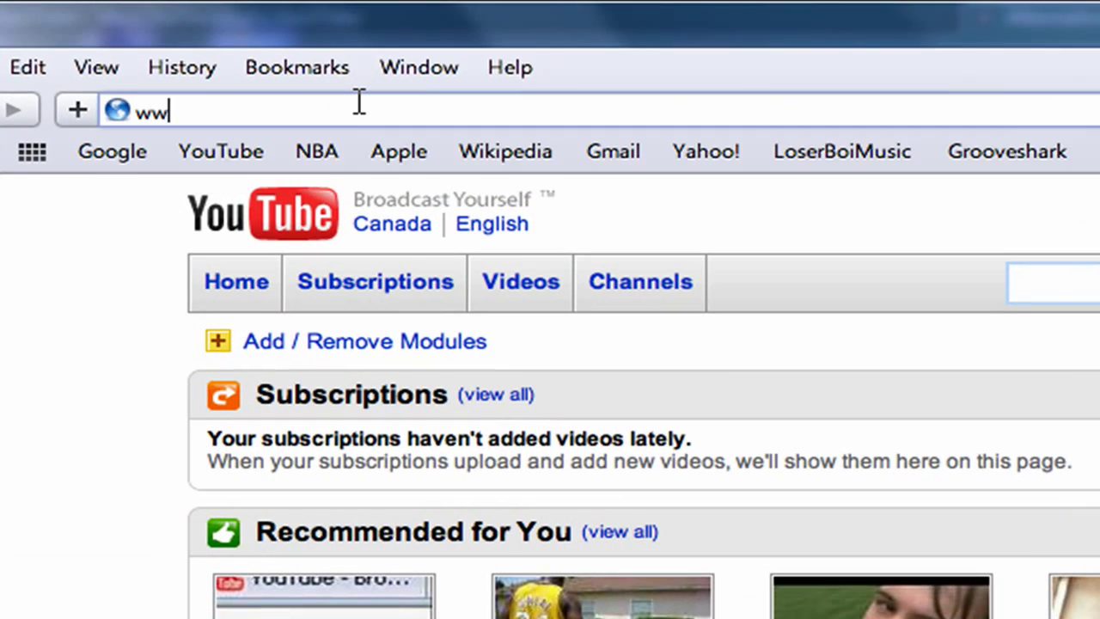
text(w.myoats.com)
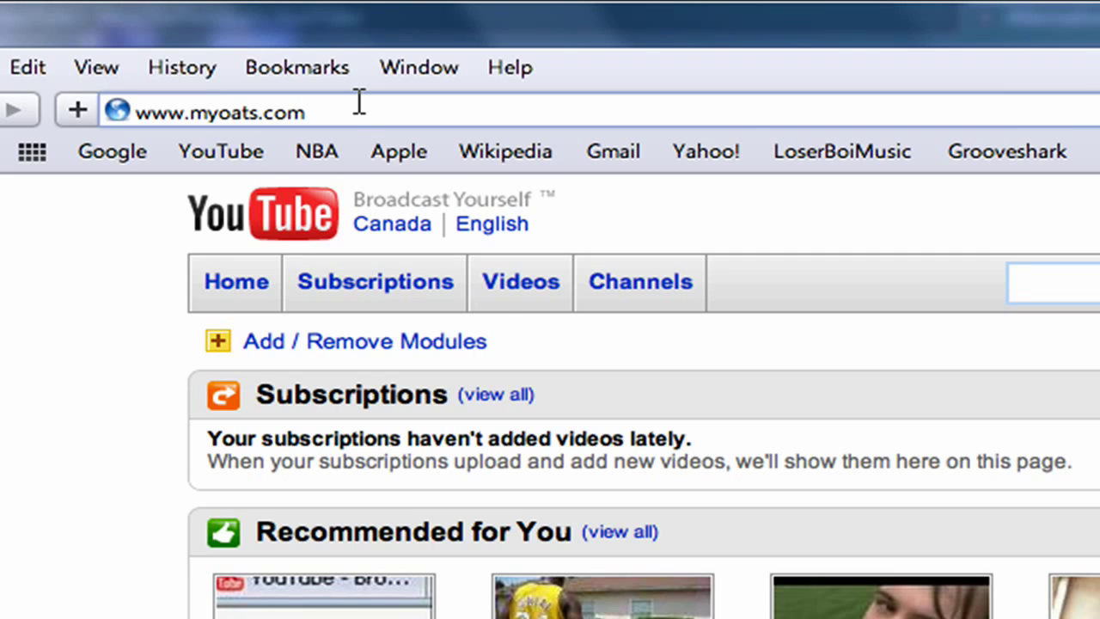
key(Return)
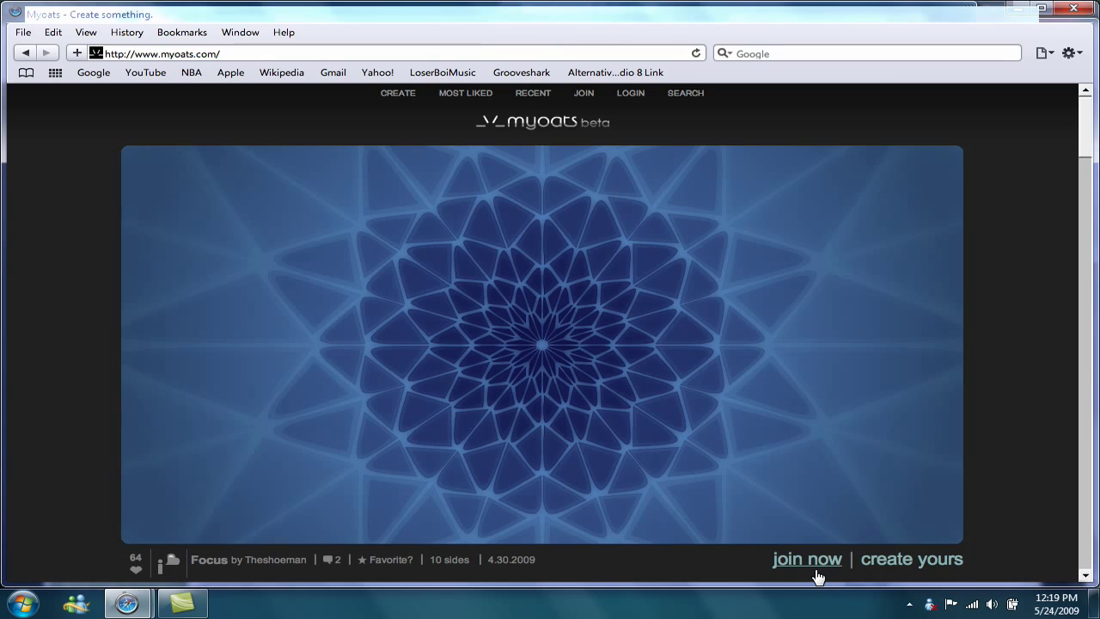
click(873, 566)
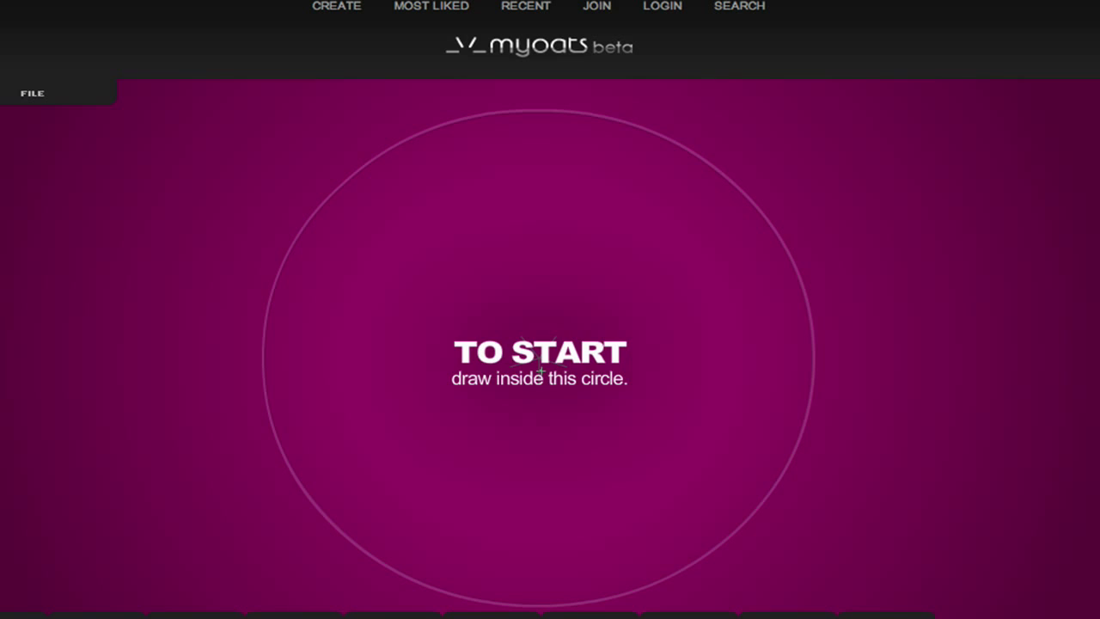
- Draw a freehand shape outward from the centre of the circle and raise the pattern's number of sides to ten
mouse_move(539, 354)
mouse_down()
mouse_move(609, 397)
mouse_move(719, 427)
mouse_move(715, 378)
mouse_move(663, 425)
mouse_move(691, 463)
mouse_move(721, 414)
mouse_move(703, 357)
mouse_up()
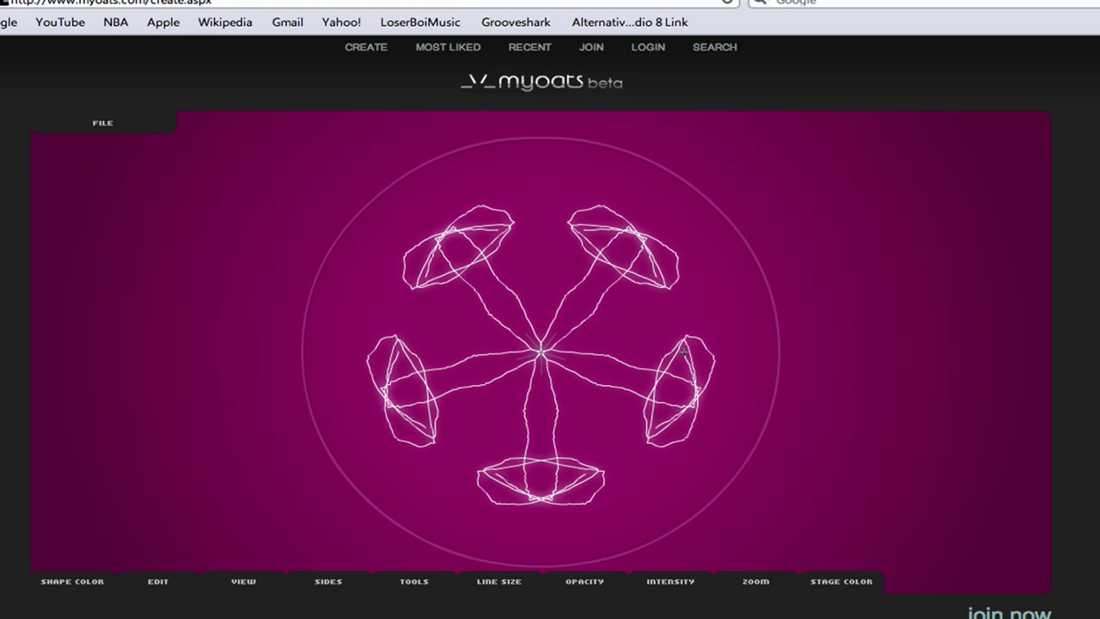
drag(684, 351, 685, 354)
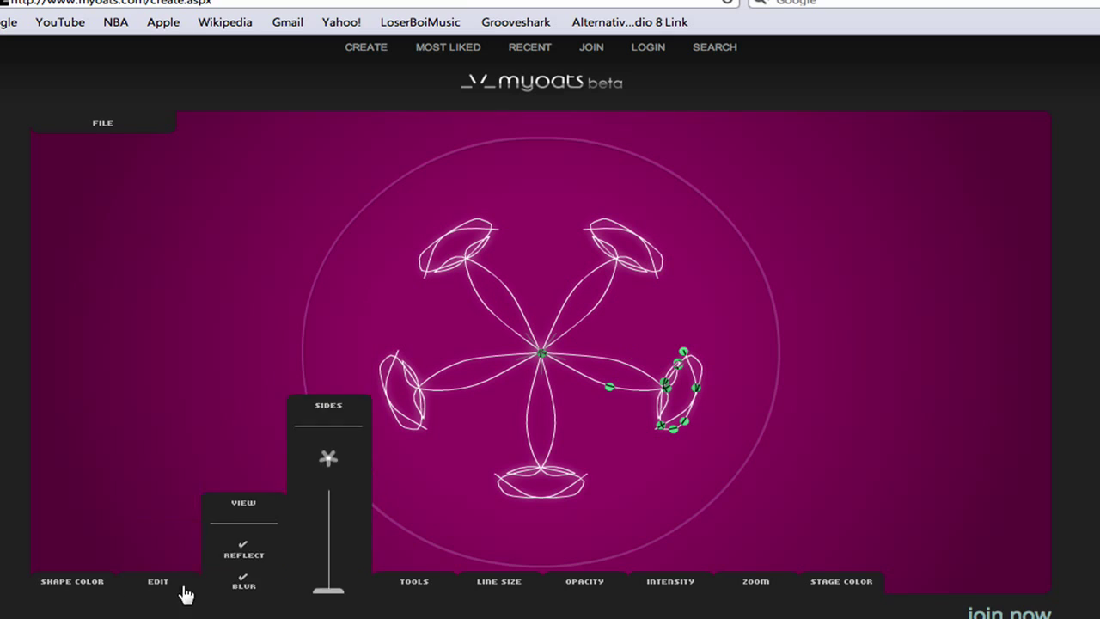
mouse_move(151, 596)
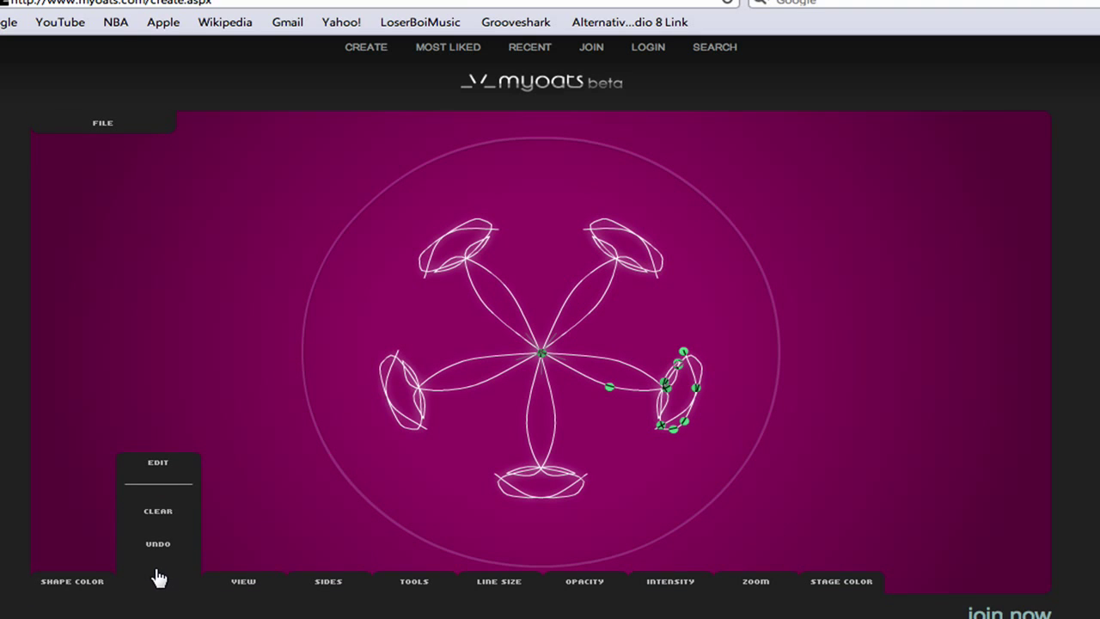
mouse_move(228, 584)
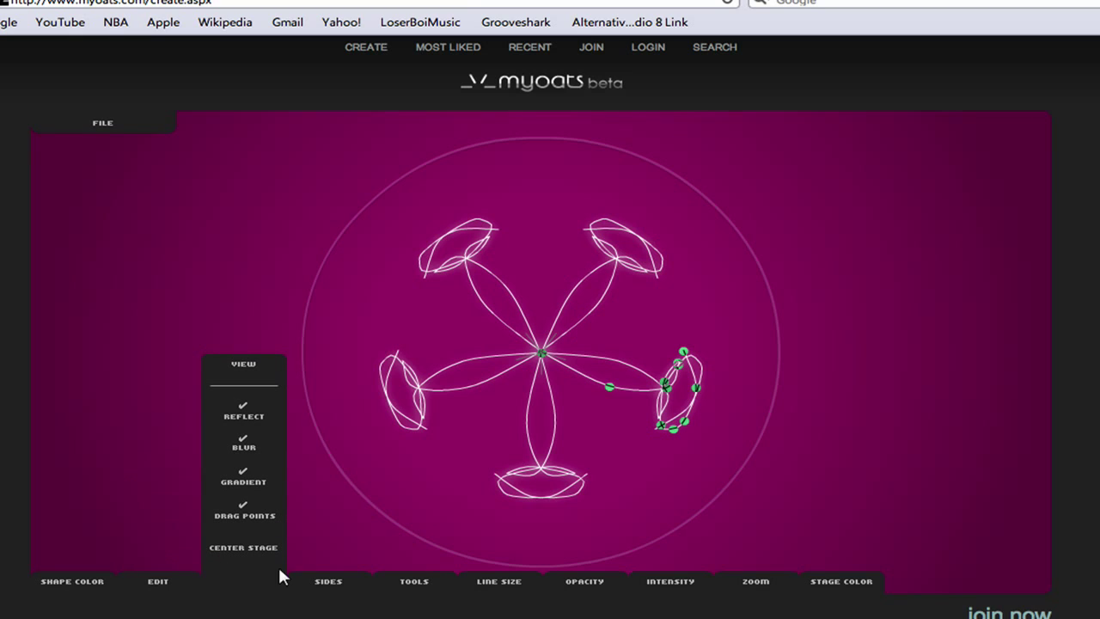
mouse_move(319, 577)
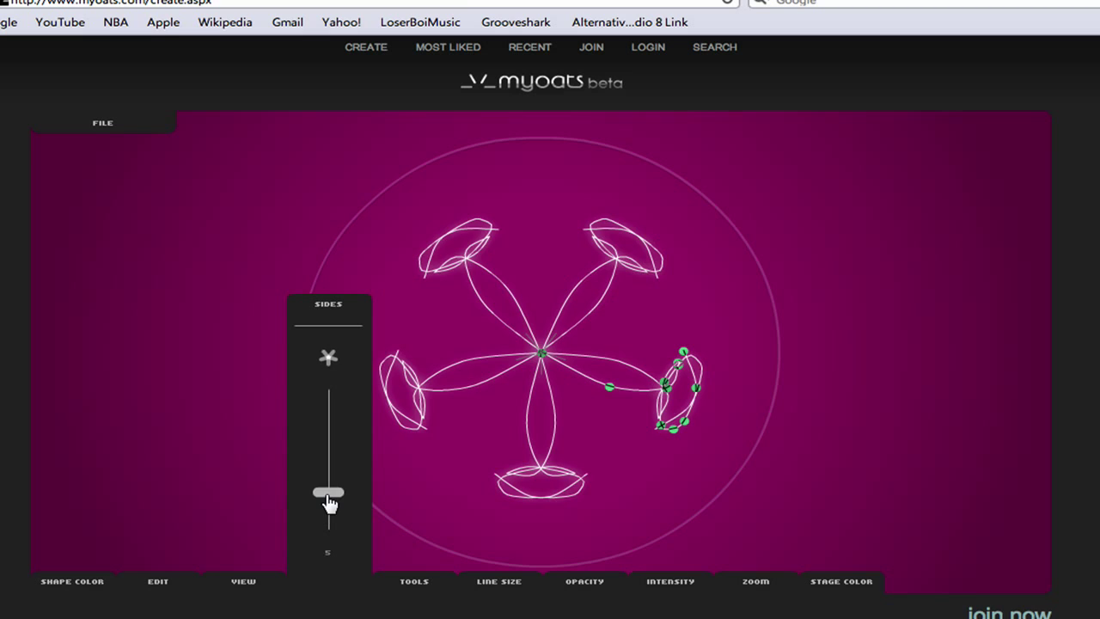
drag(329, 496, 355, 567)
drag(343, 510, 334, 388)
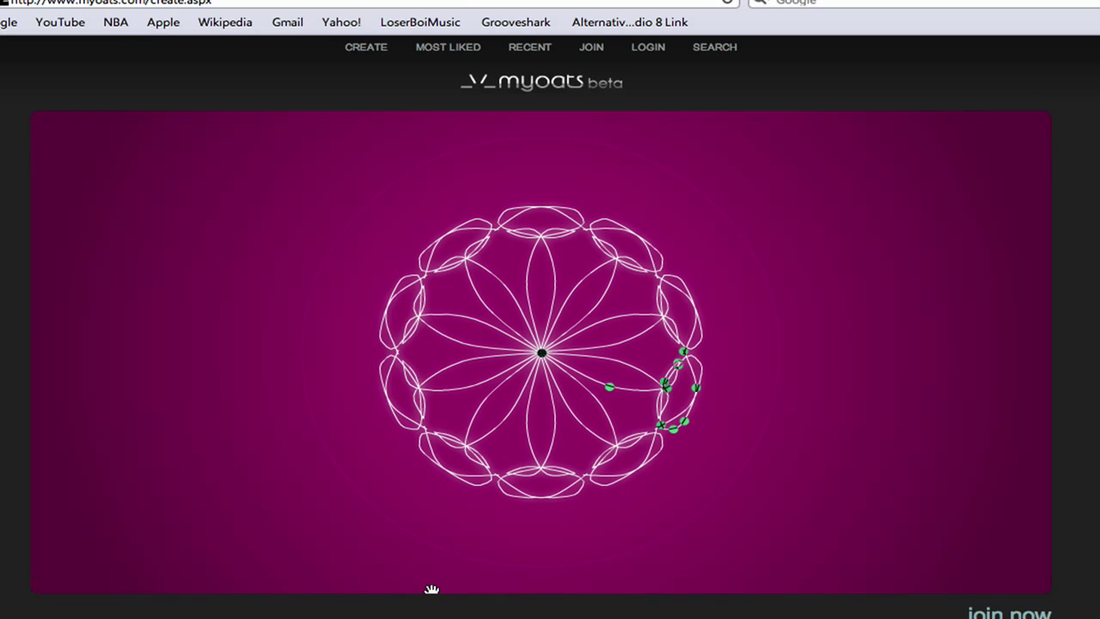
click(421, 584)
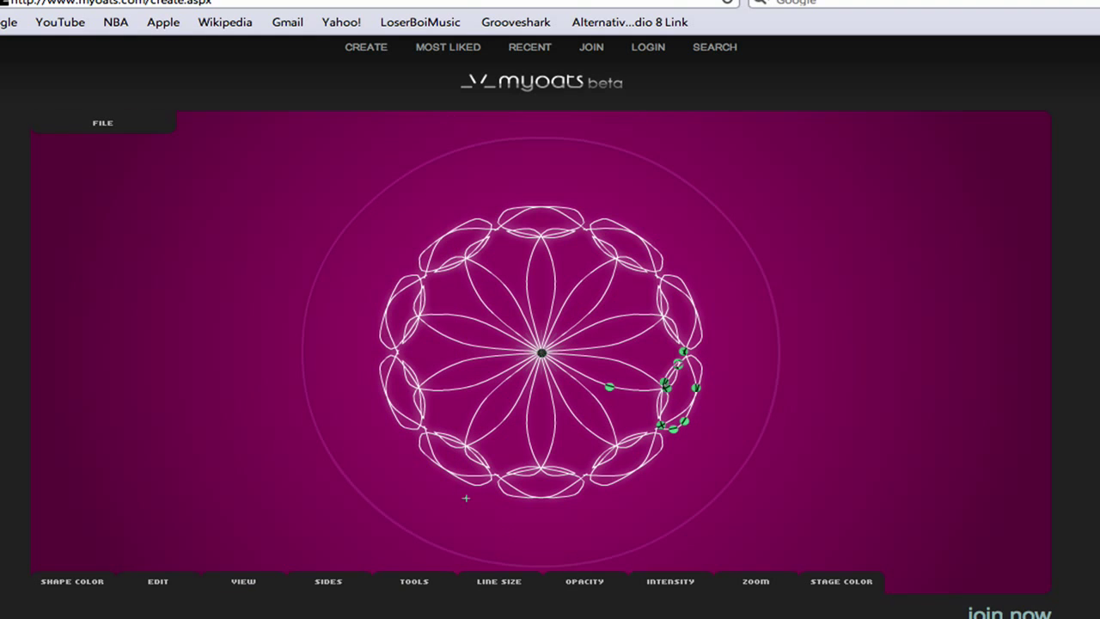
- Set the line size to 36 and draw a short thick stroke over the upper rim of the pattern
mouse_move(505, 591)
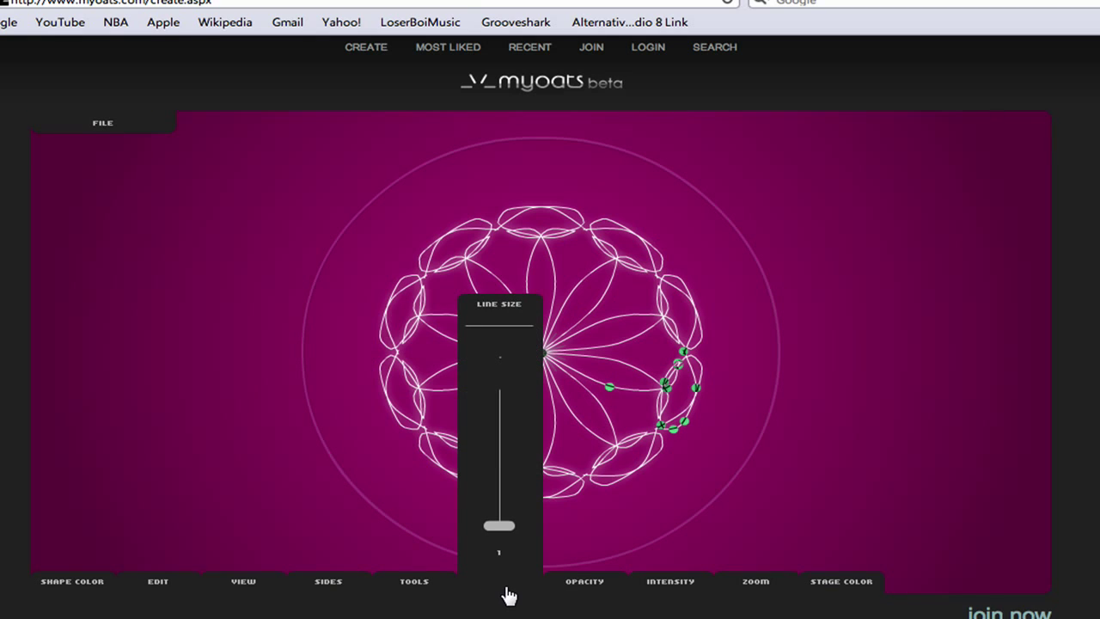
drag(497, 535, 483, 315)
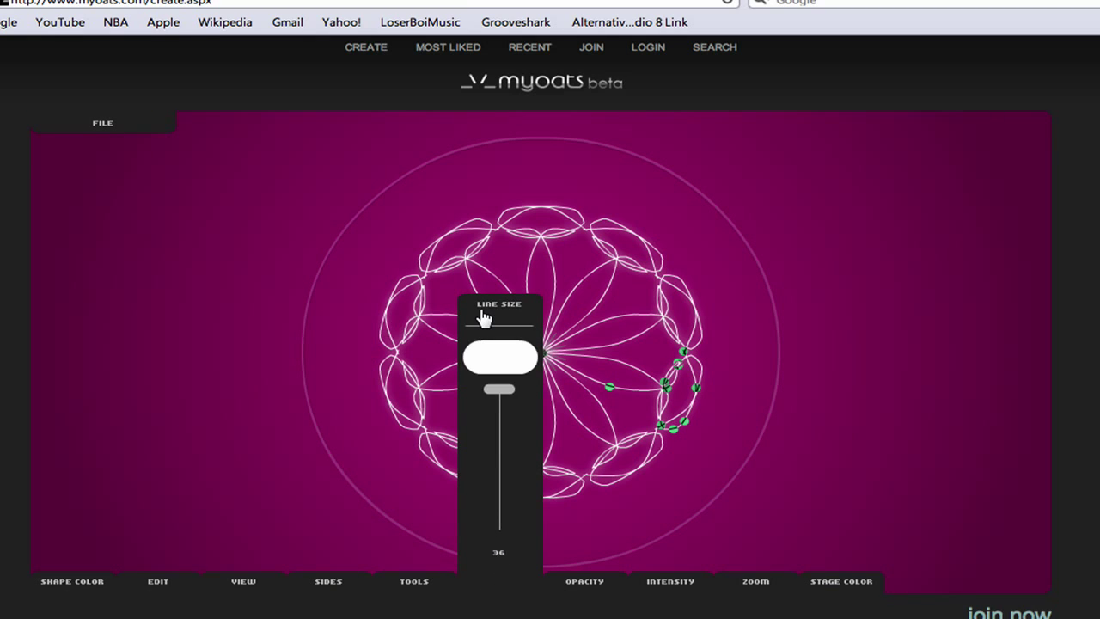
drag(524, 187, 576, 233)
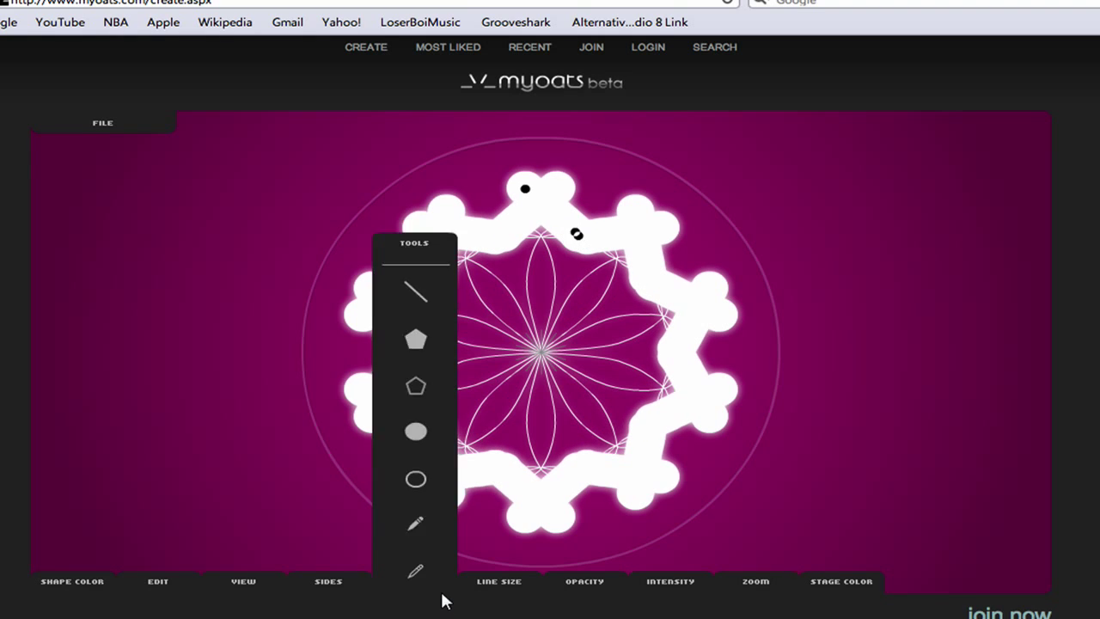
- Reduce the line size to a thin line and draw a stroke along the lower rim of the pattern
mouse_move(487, 581)
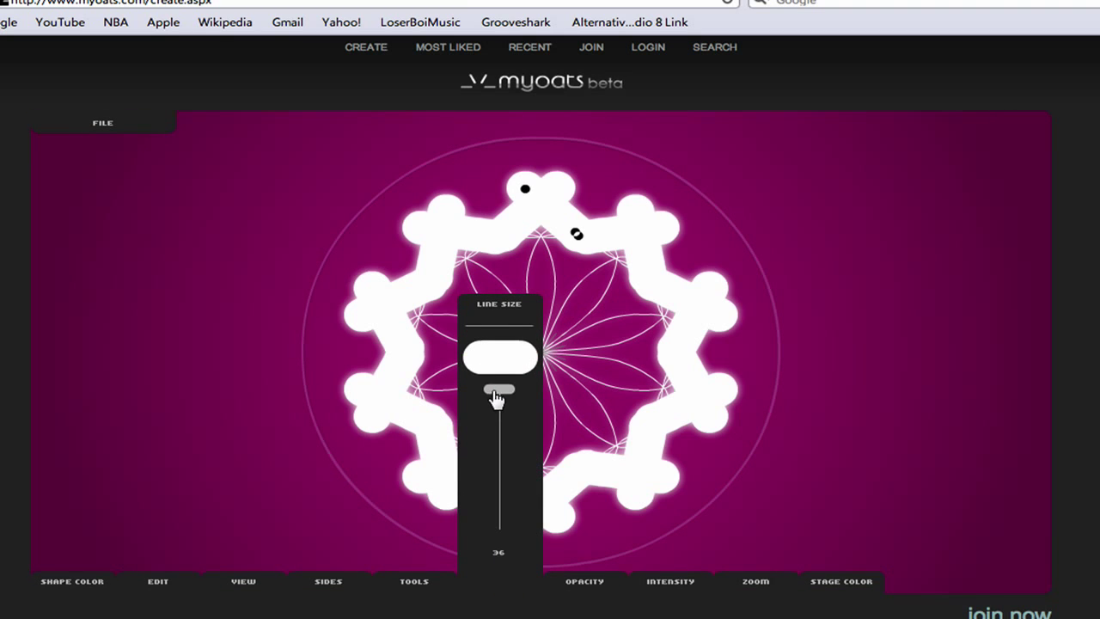
drag(496, 397, 499, 507)
mouse_move(559, 486)
mouse_down()
mouse_move(650, 511)
mouse_move(650, 468)
mouse_up()
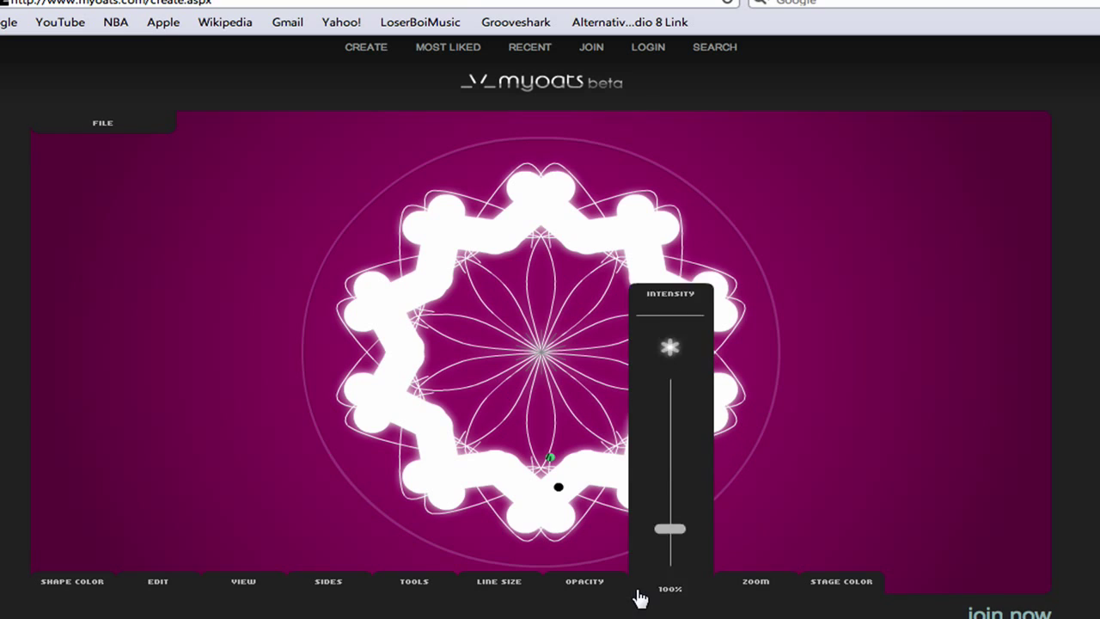
- Lower the opacity and draw a faint thin stroke in the inner area around the pattern's centre
mouse_move(584, 580)
drag(597, 404, 597, 526)
drag(527, 403, 541, 361)
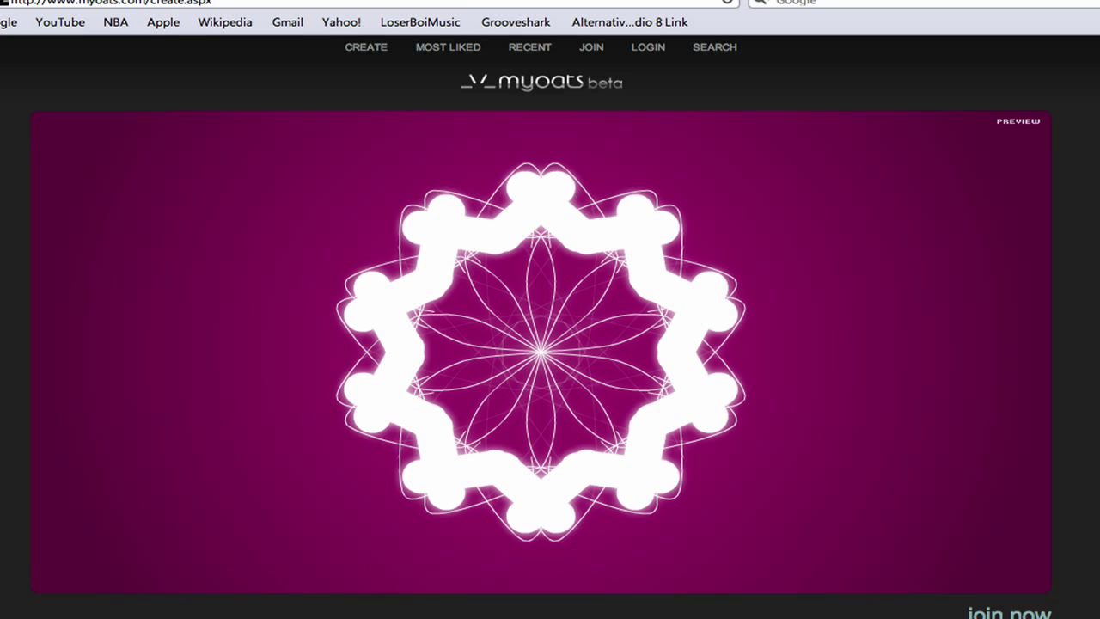
- Set the design's intensity to 233% and its zoom to 105%
mouse_move(689, 593)
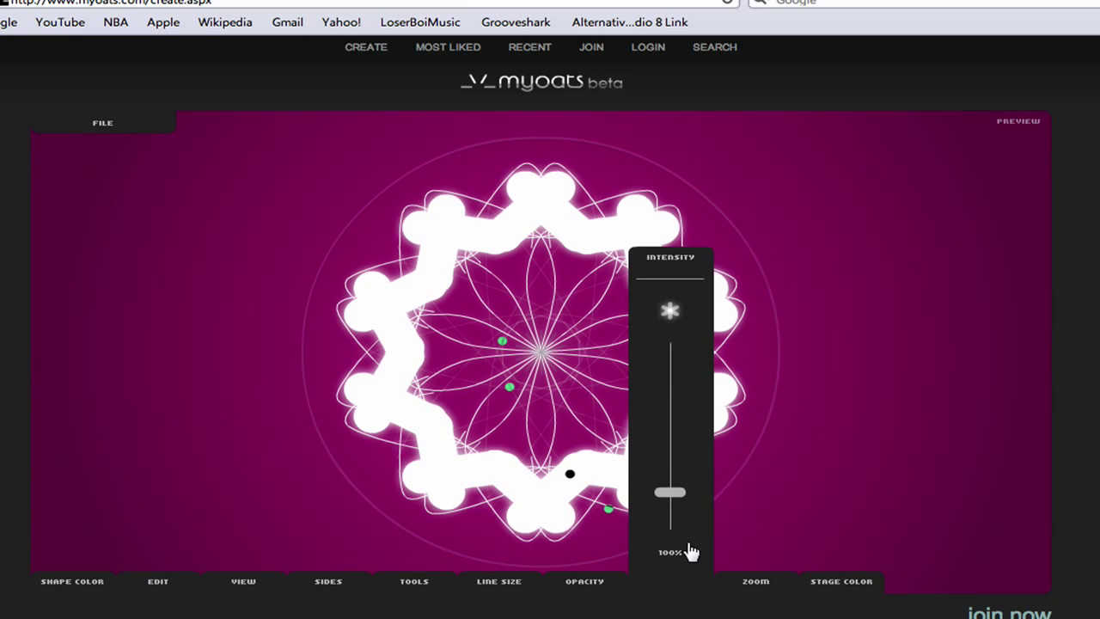
mouse_move(670, 492)
mouse_down()
mouse_move(665, 291)
mouse_move(667, 526)
mouse_move(660, 443)
mouse_up()
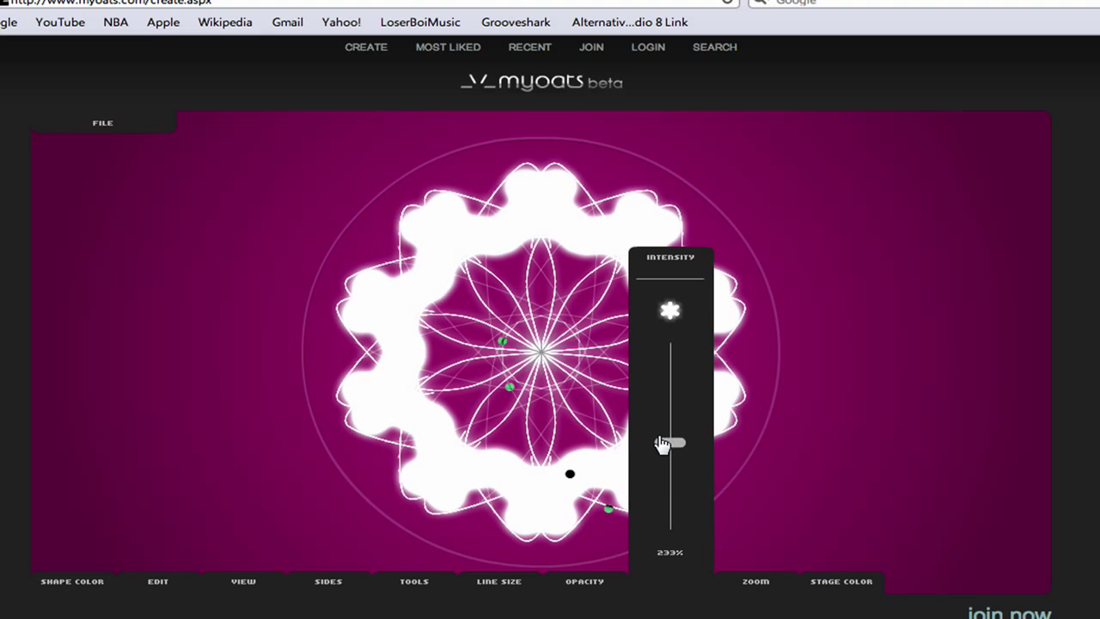
mouse_move(756, 590)
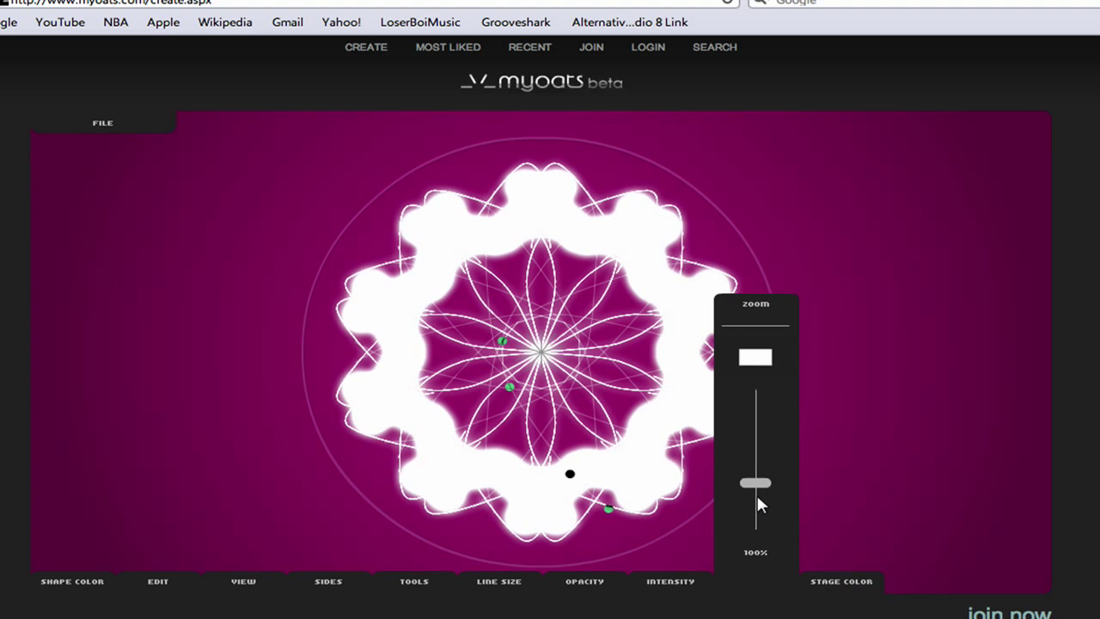
drag(756, 486, 752, 390)
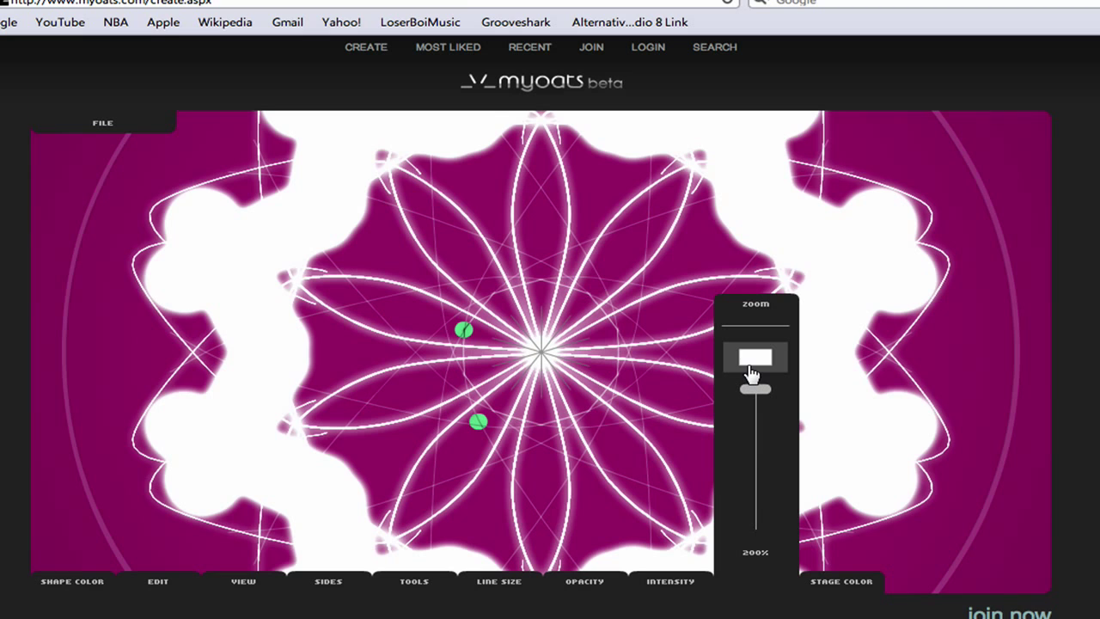
mouse_move(754, 388)
mouse_down()
mouse_move(746, 550)
mouse_move(740, 494)
mouse_up()
drag(741, 492, 742, 487)
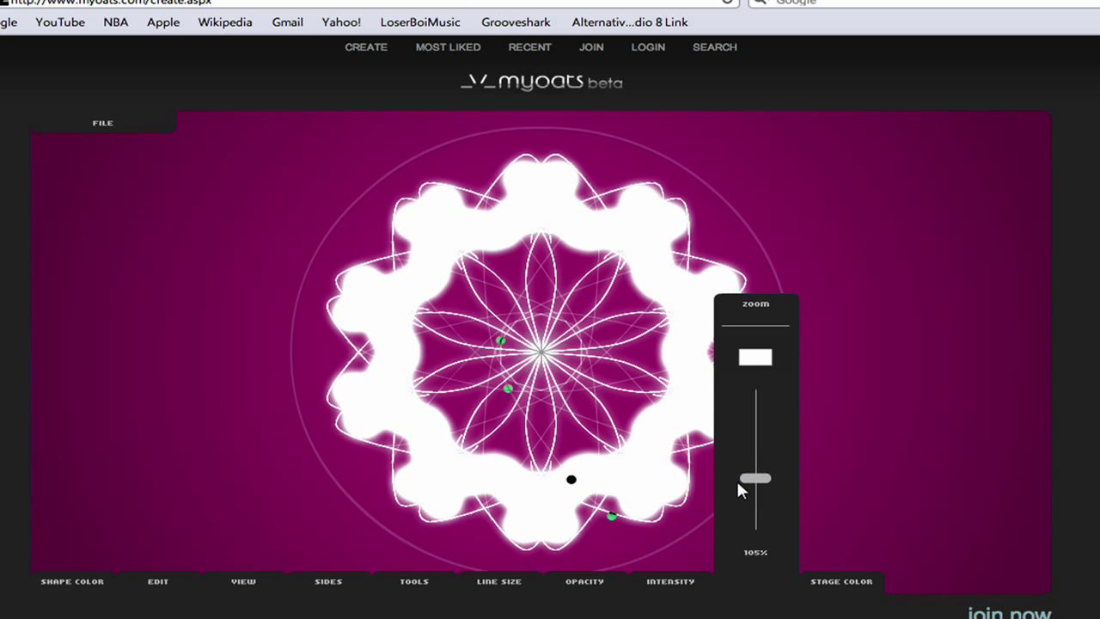
- Change the stage color to red and the shape color to yellow
click(814, 593)
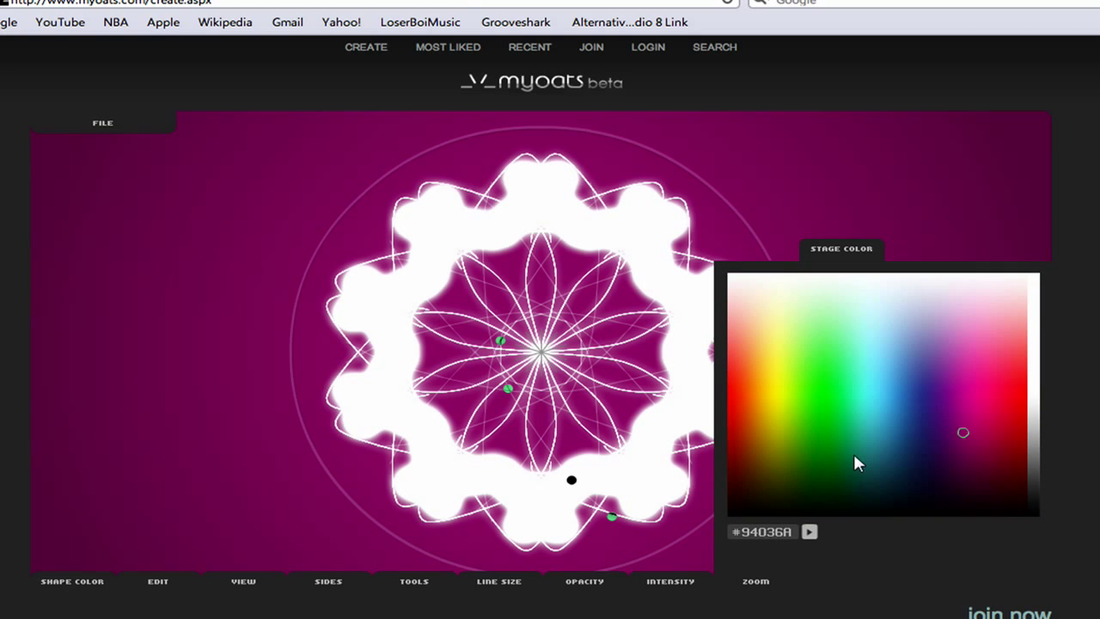
mouse_move(852, 455)
mouse_down()
mouse_move(828, 397)
mouse_move(727, 350)
mouse_move(728, 322)
mouse_move(727, 354)
mouse_up()
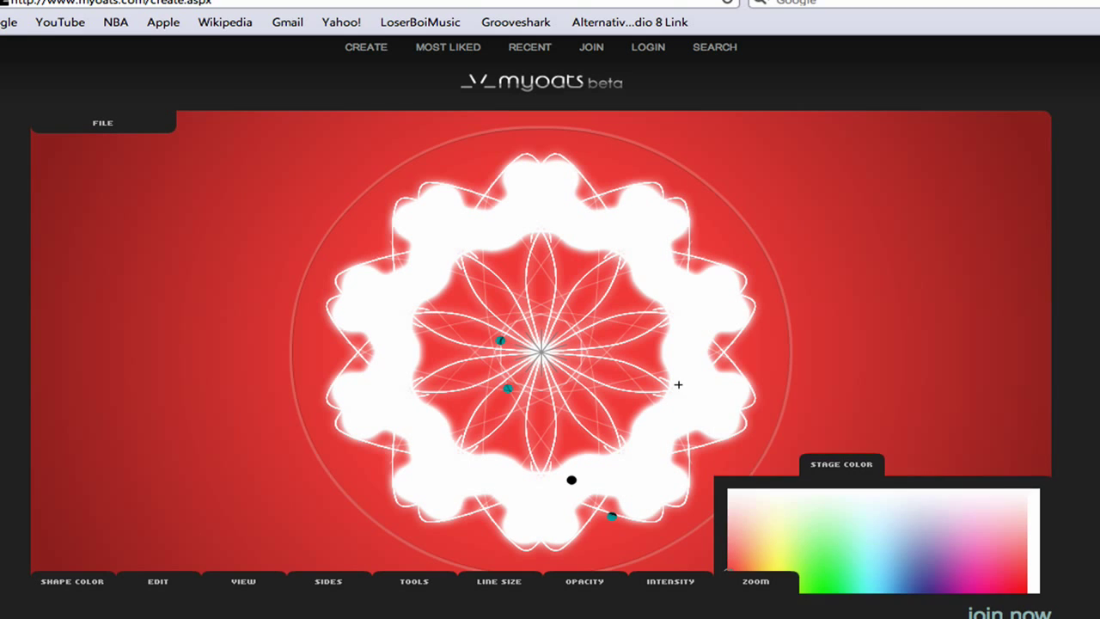
mouse_move(146, 583)
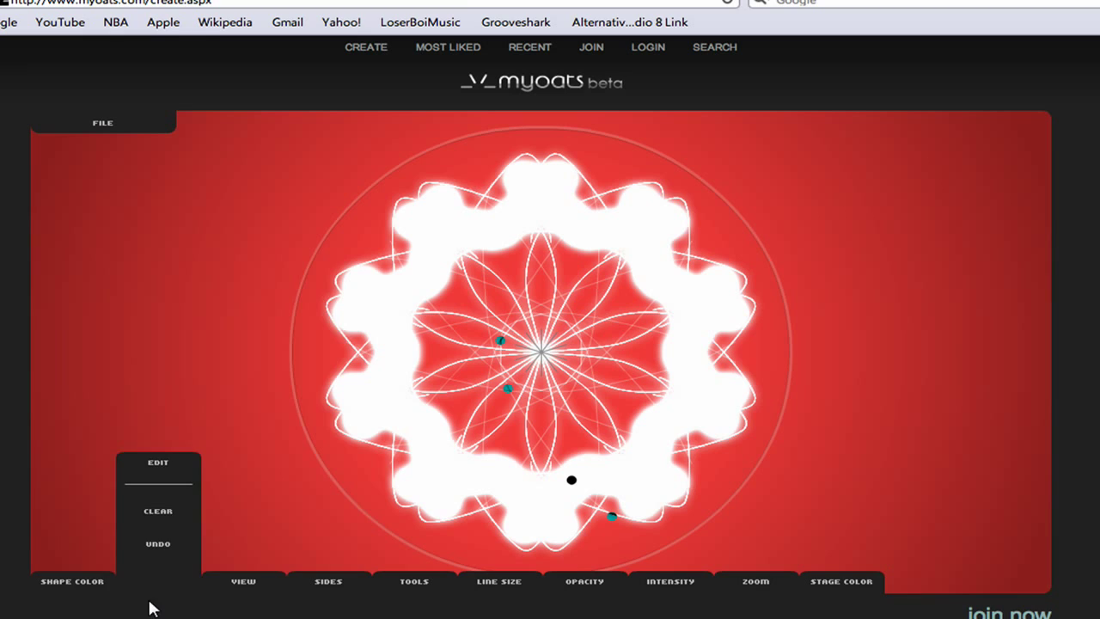
mouse_move(96, 584)
click(108, 424)
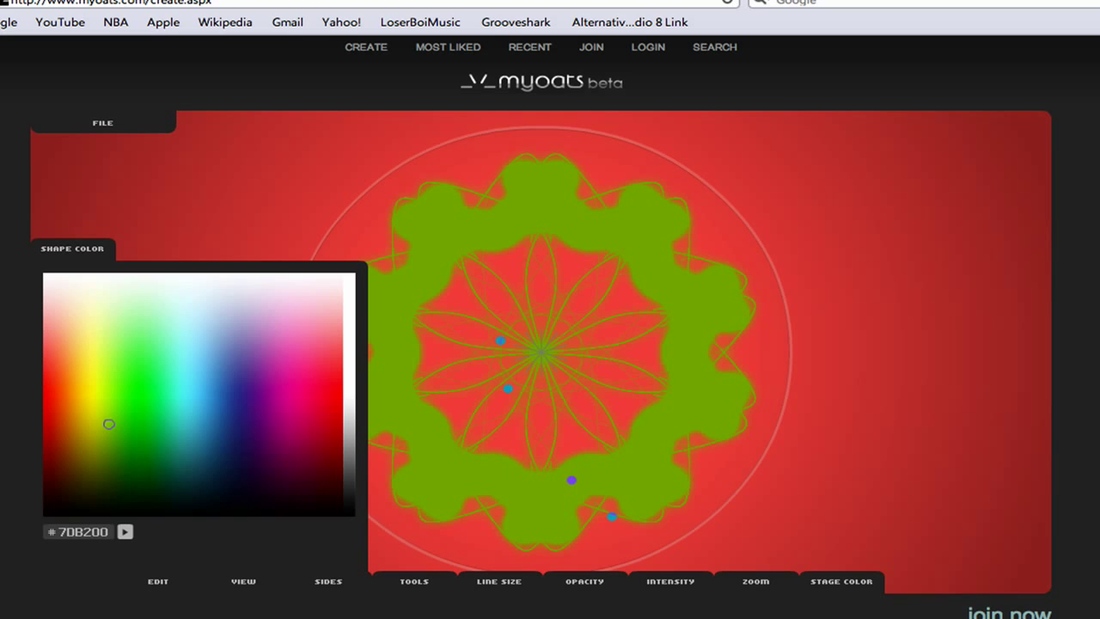
mouse_move(108, 424)
mouse_down()
mouse_move(166, 449)
mouse_move(160, 353)
mouse_move(130, 339)
mouse_move(101, 343)
mouse_move(85, 401)
mouse_up()
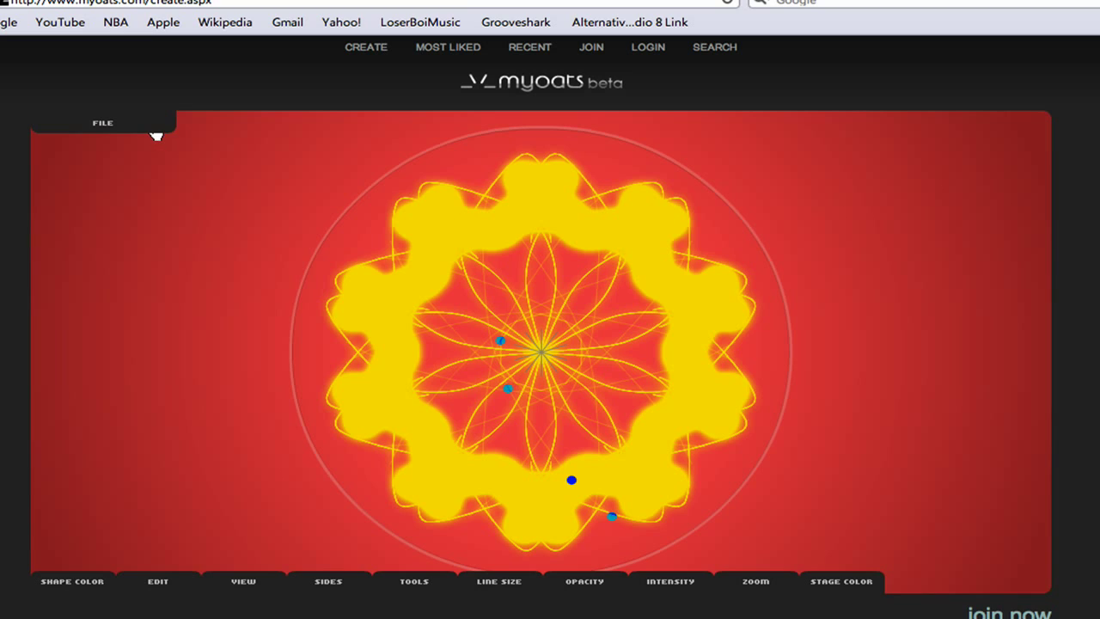
- Request a wallpaper download of the finished design and close the Download Wallpaper dialog
mouse_move(146, 130)
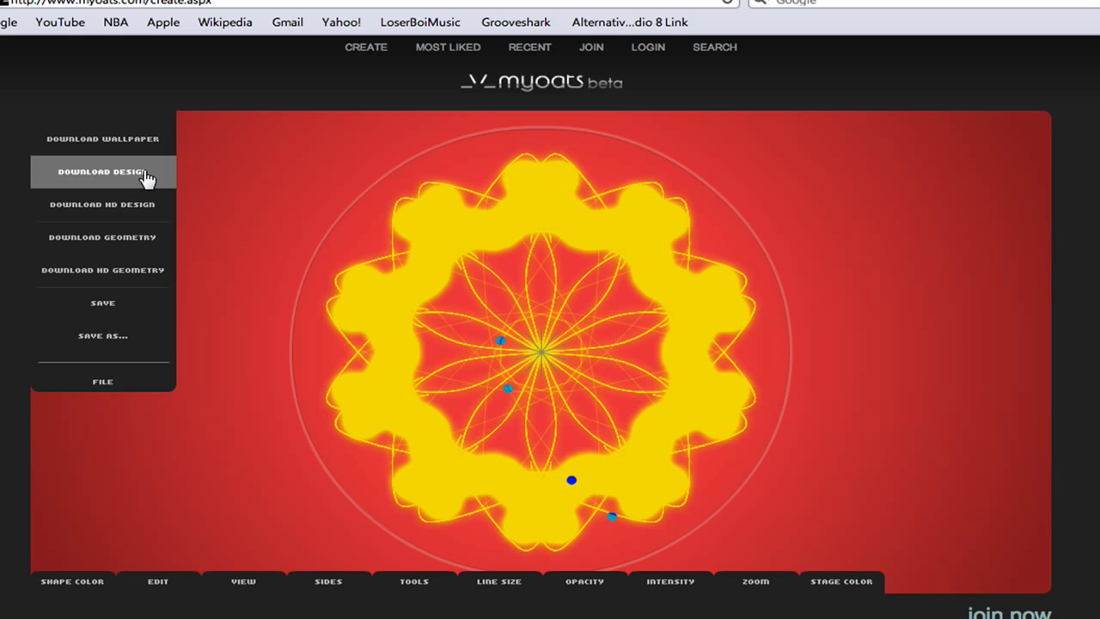
click(144, 139)
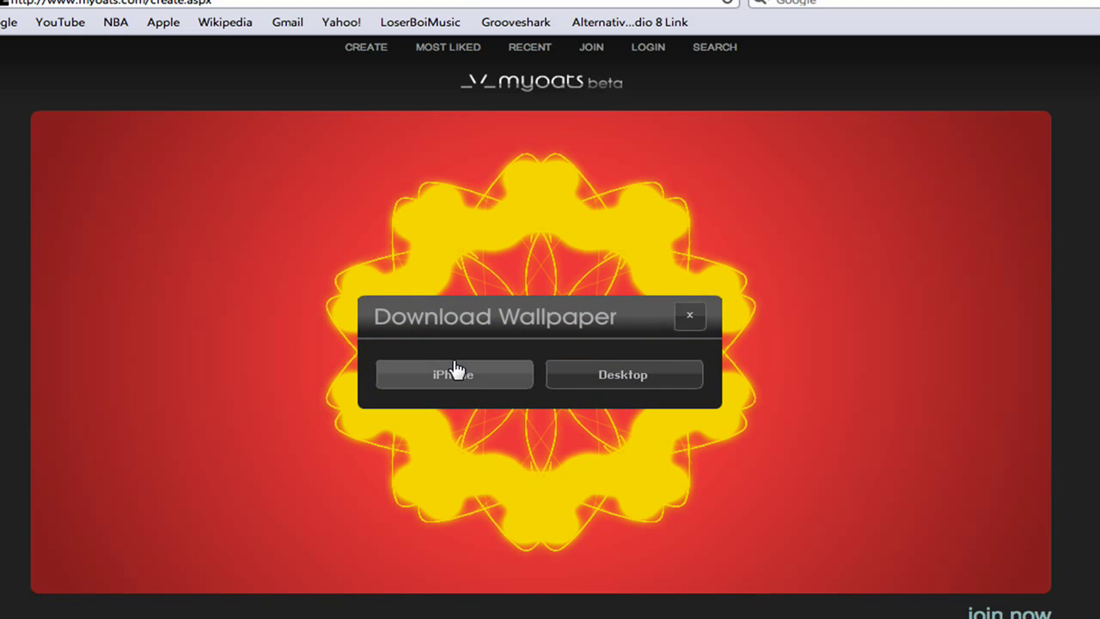
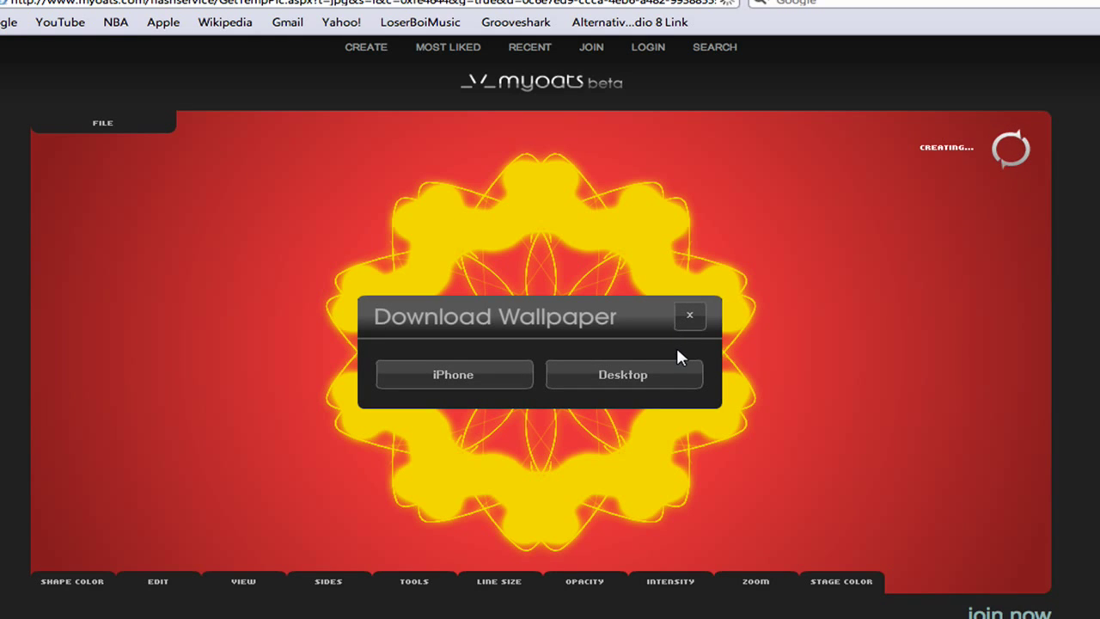
click(690, 315)
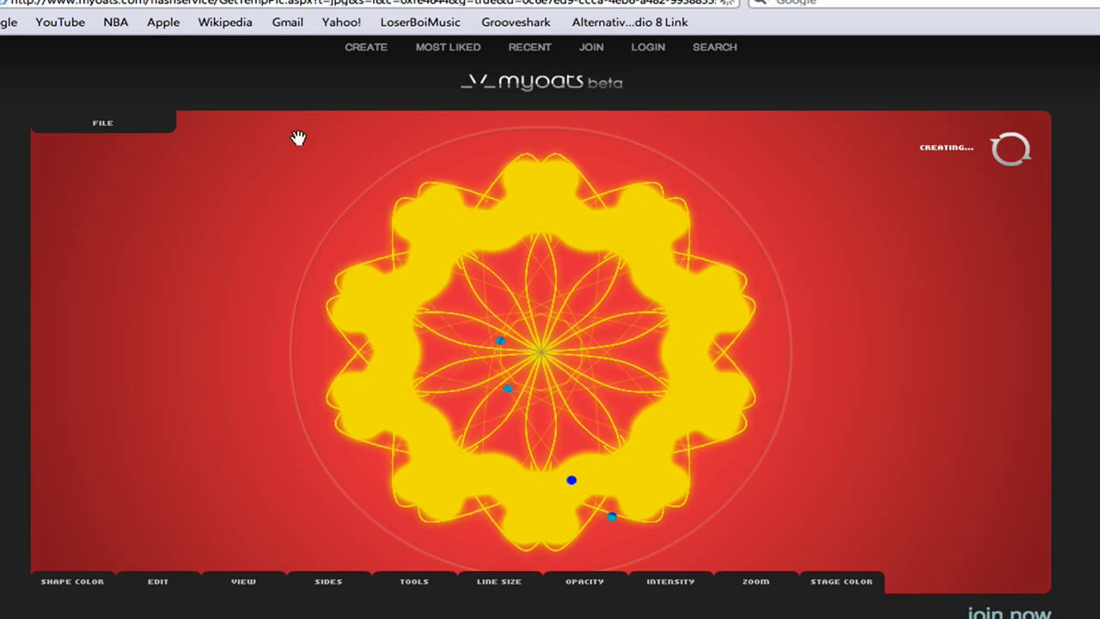
click(121, 128)
right_click(933, 270)
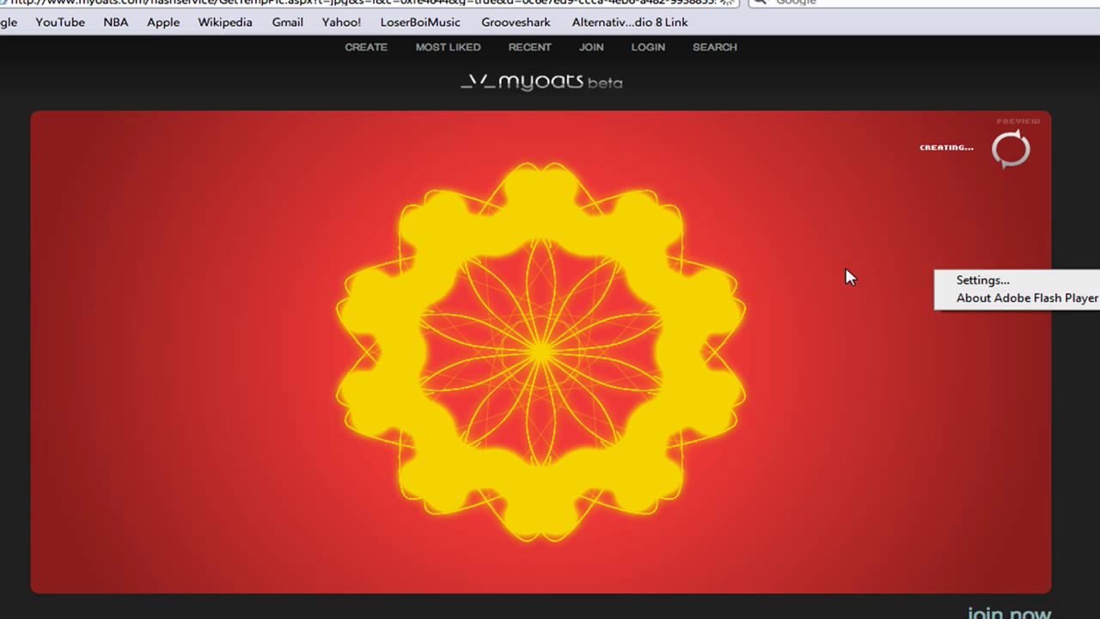
click(859, 245)
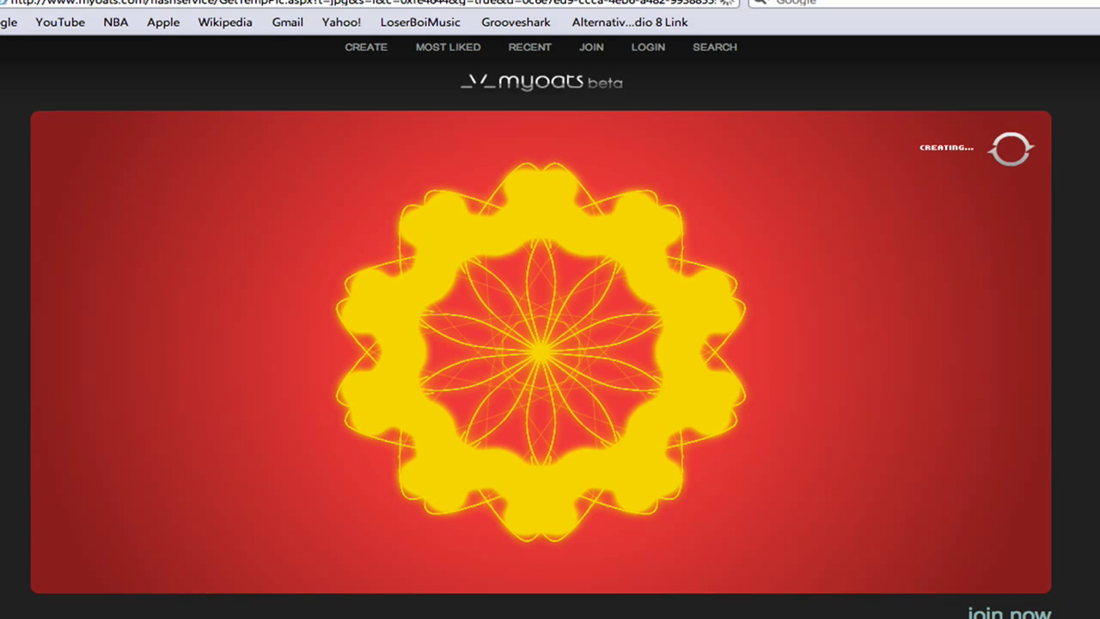
click(986, 617)
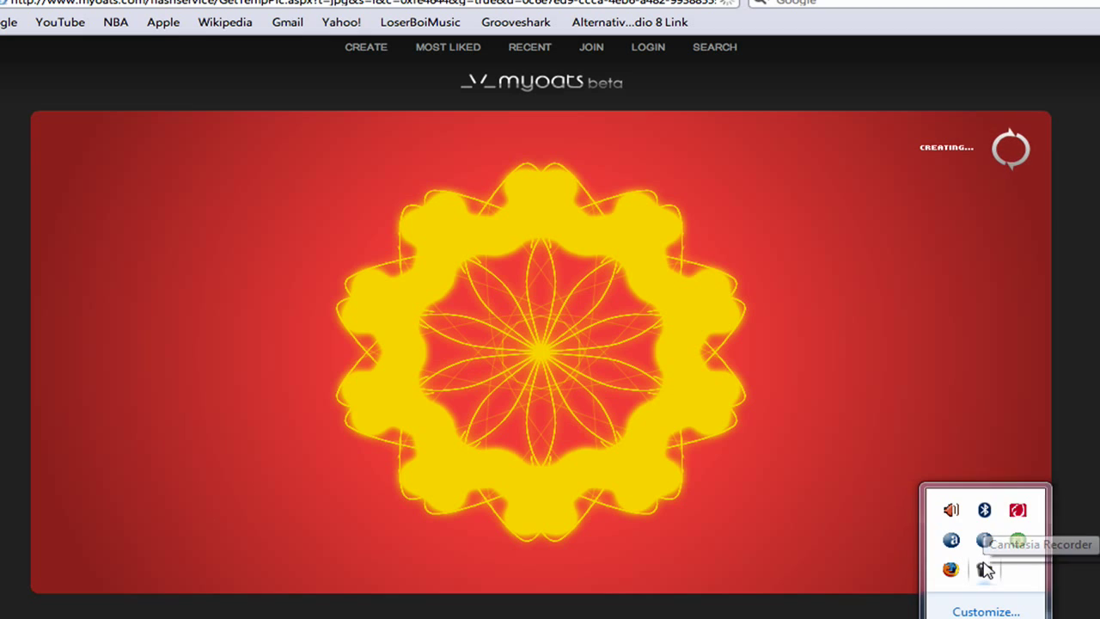
right_click(985, 569)
click(1034, 446)
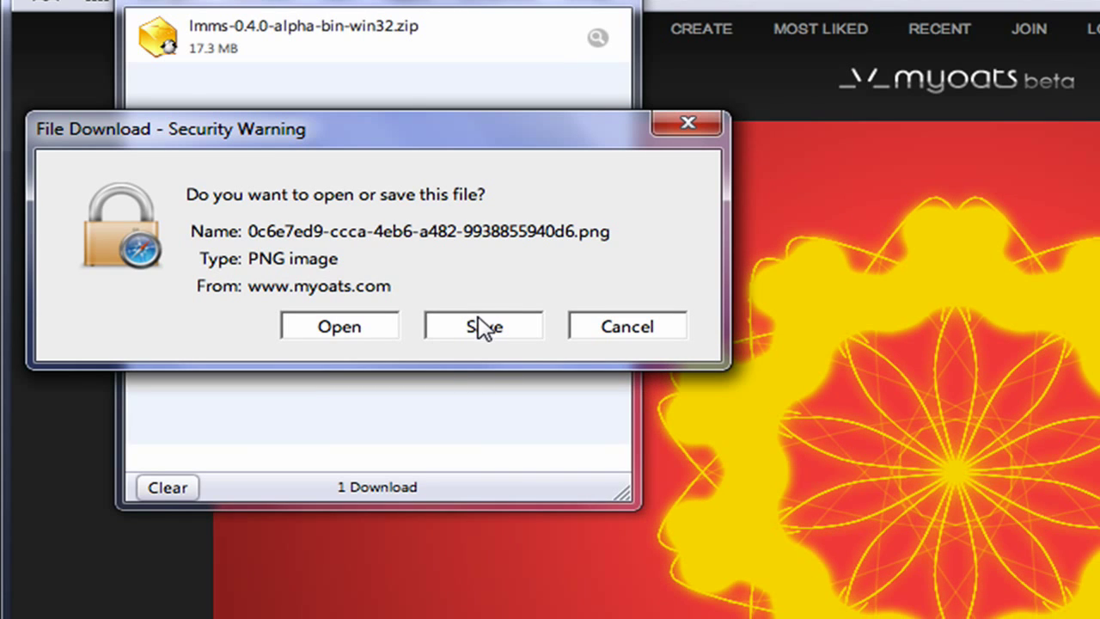
- Save the downloaded PNG wallpaper to the Desktop under its suggested file name
click(484, 330)
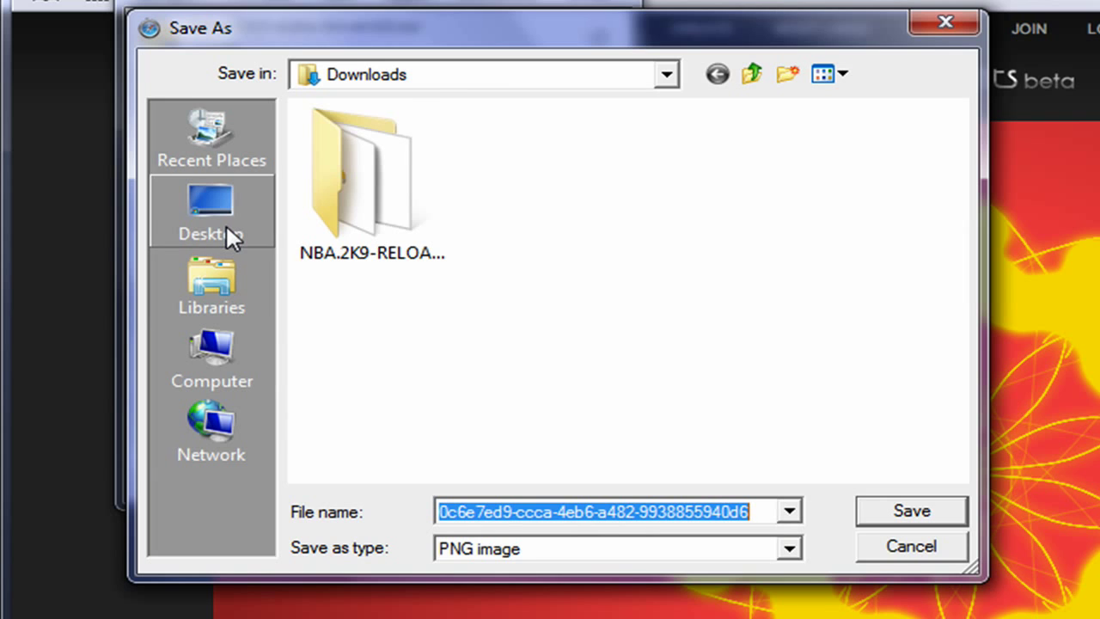
click(226, 225)
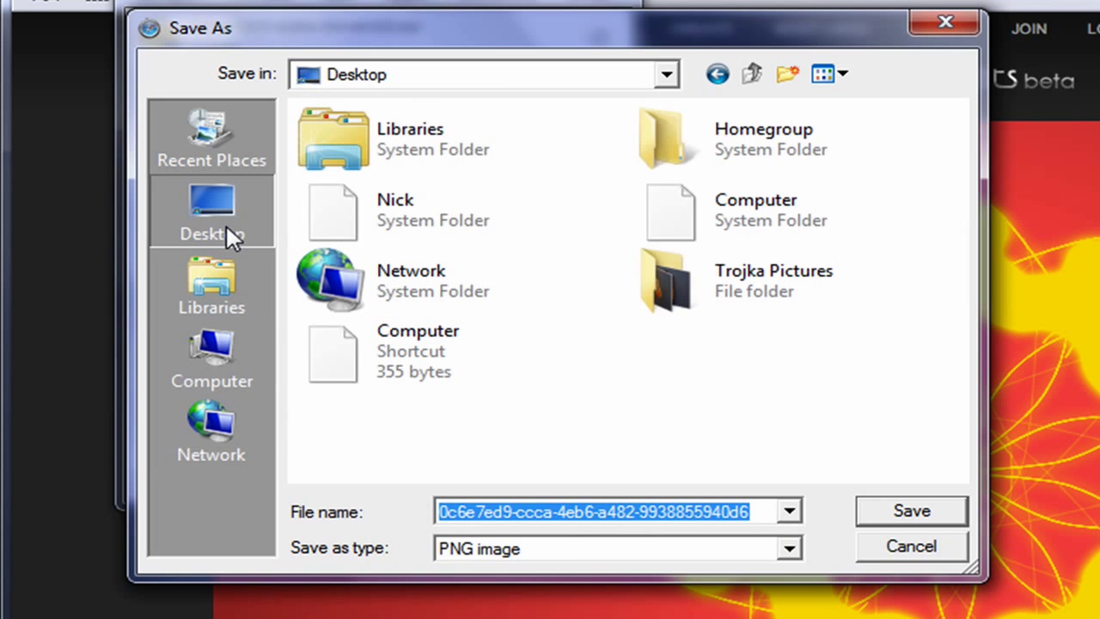
click(919, 513)
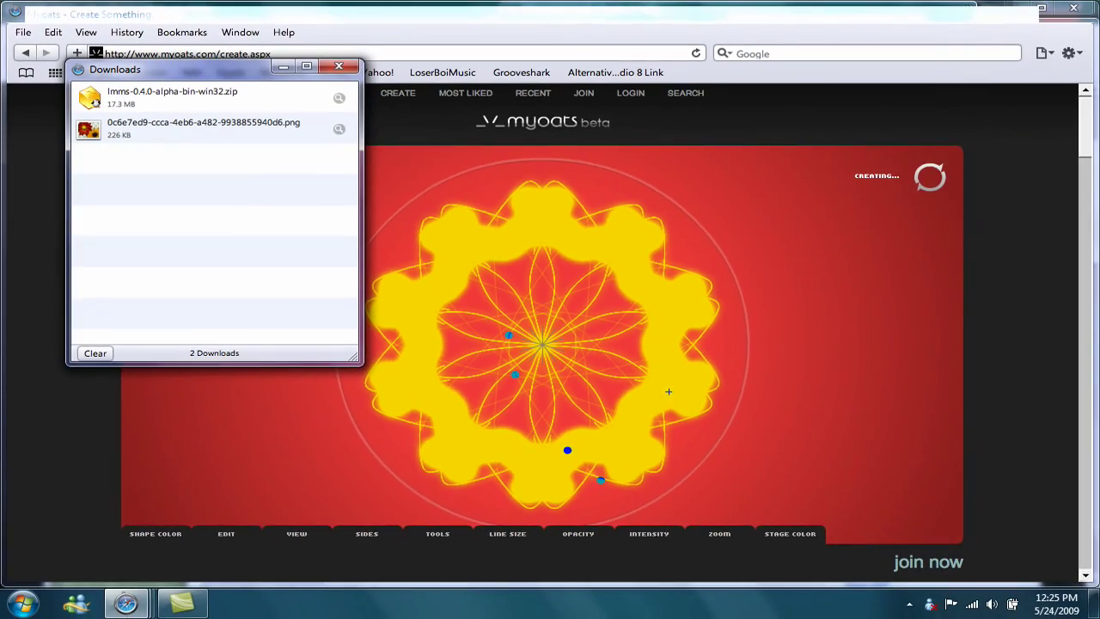
- Show the desktop and set the saved red and yellow PNG as the desktop background
click(1093, 603)
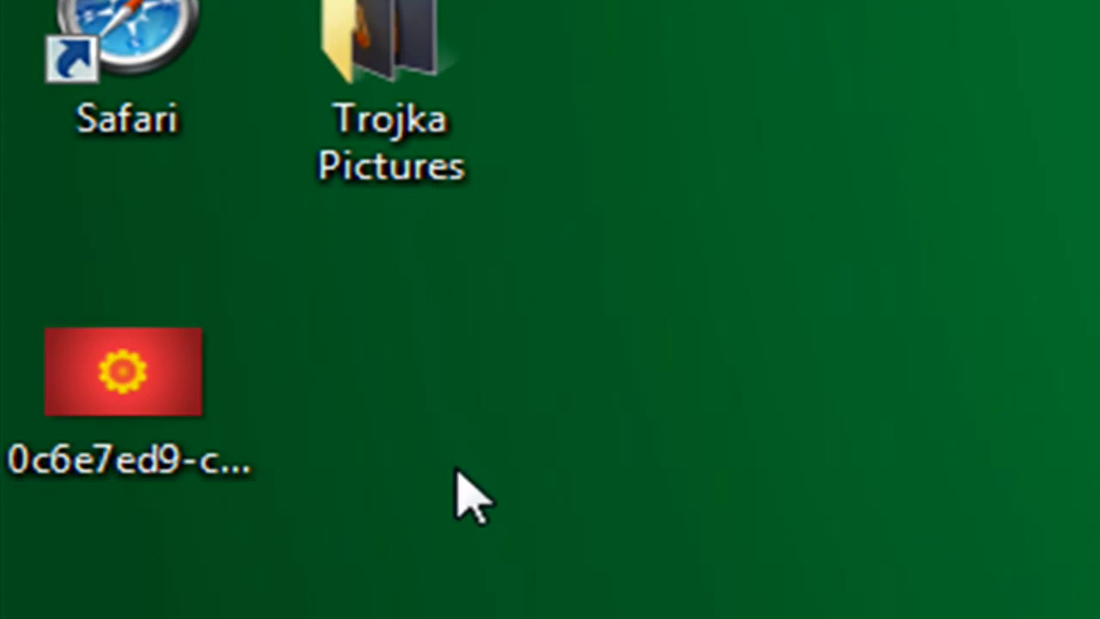
drag(173, 471, 89, 497)
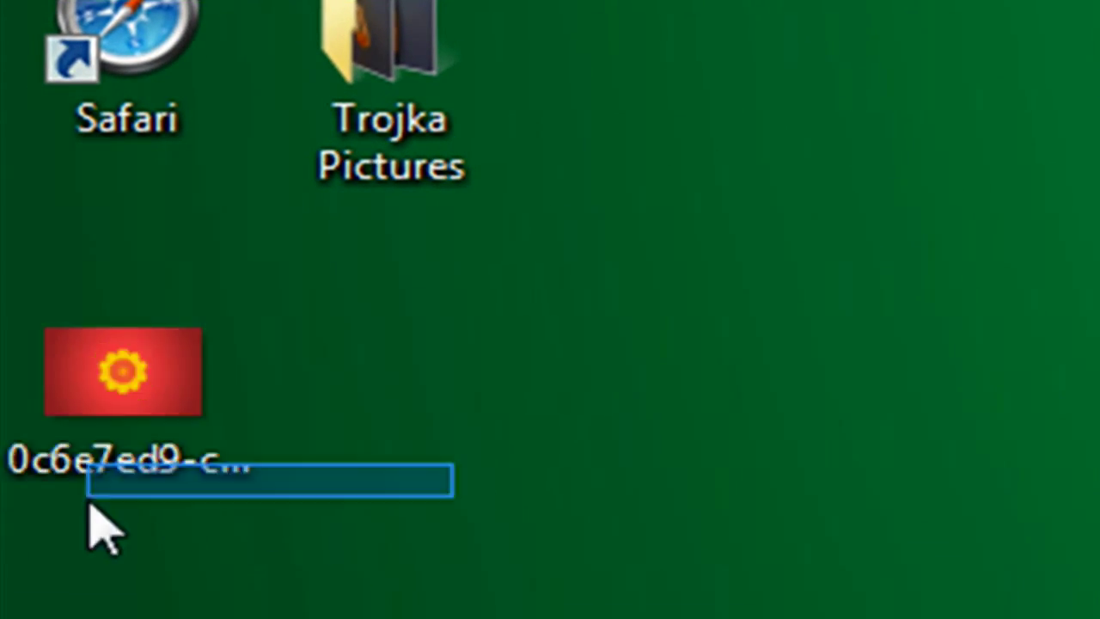
click(105, 339)
right_click(113, 363)
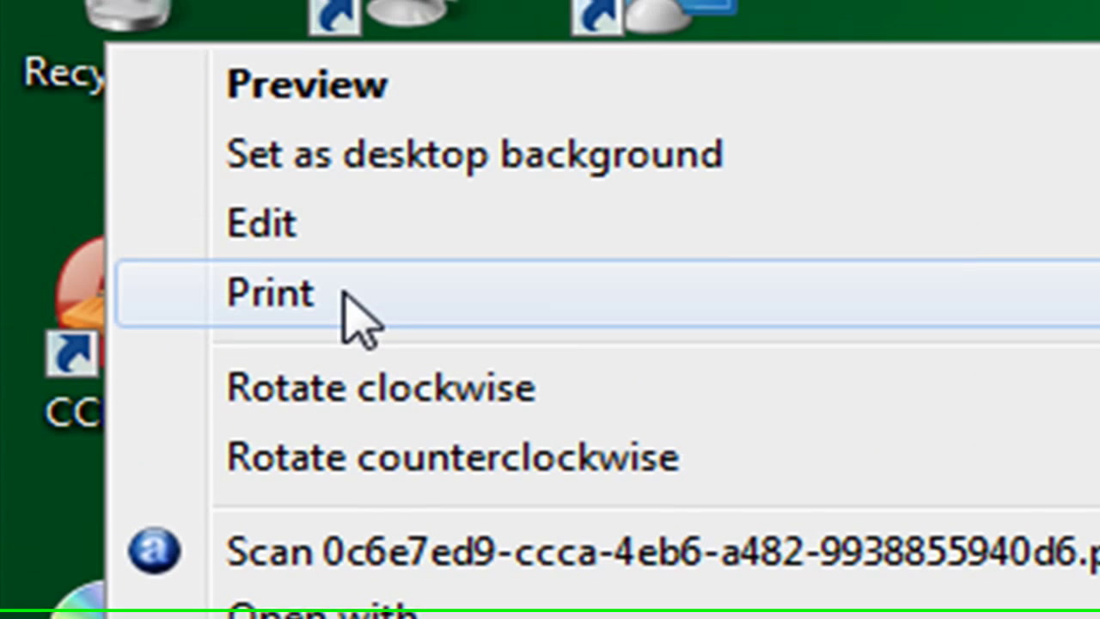
click(348, 172)
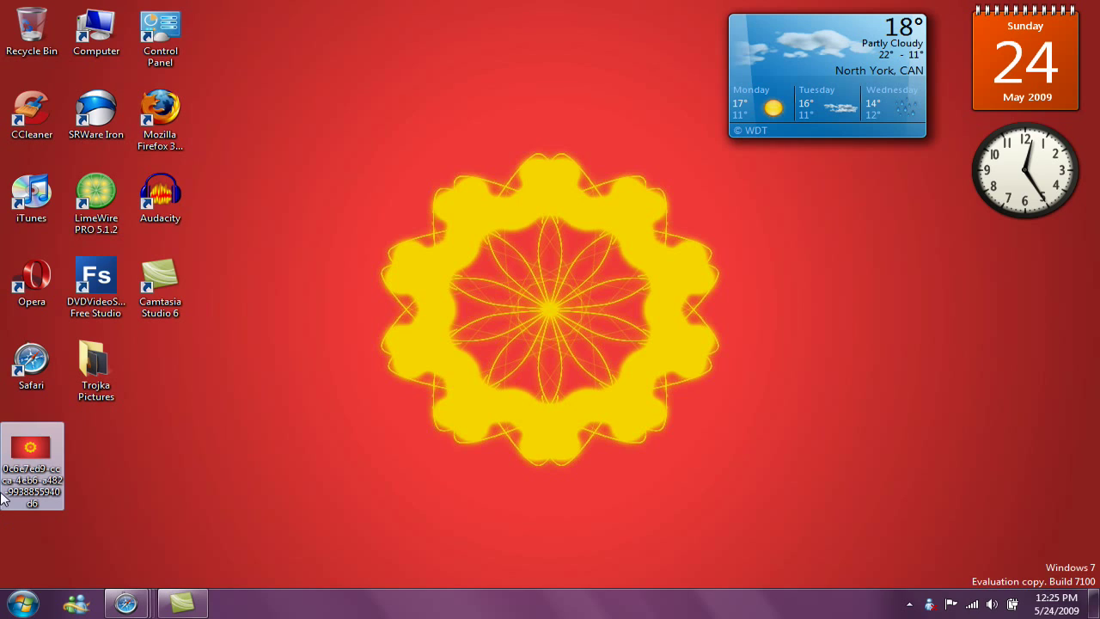
- Move the saved wallpaper PNG from the desktop to the Recycle Bin and empty the bin
drag(10, 497, 11, 33)
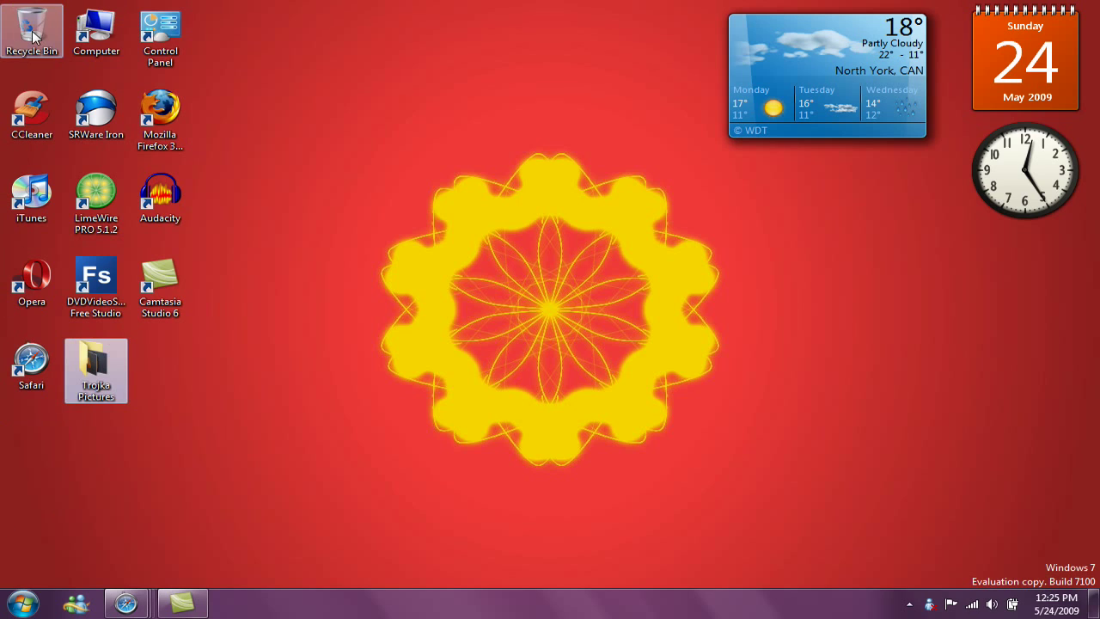
right_click(3, 31)
click(47, 57)
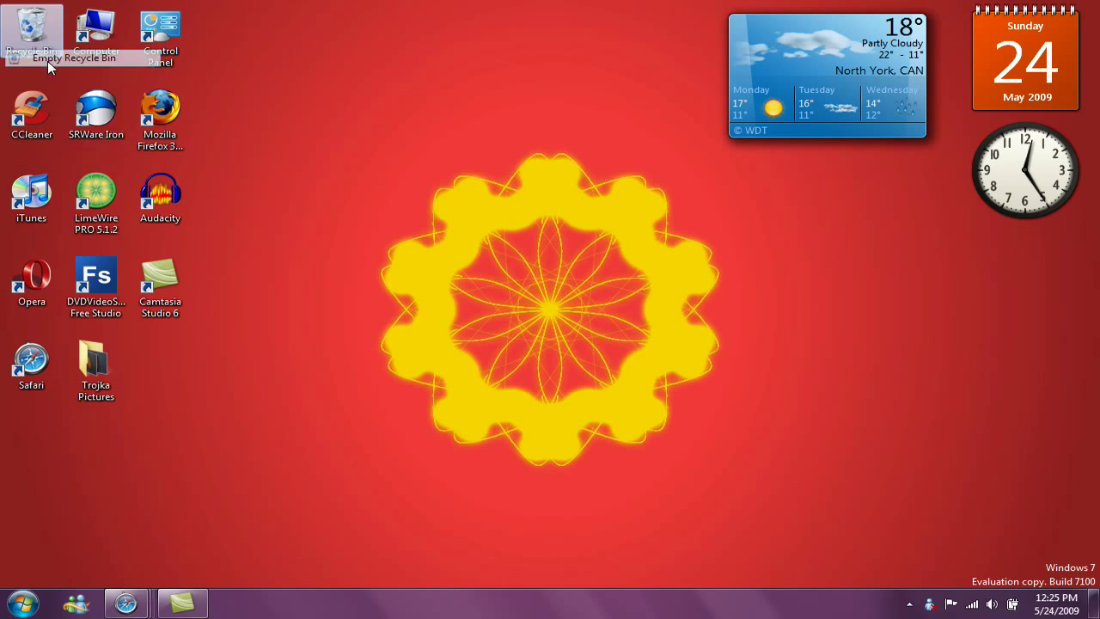
click(584, 340)
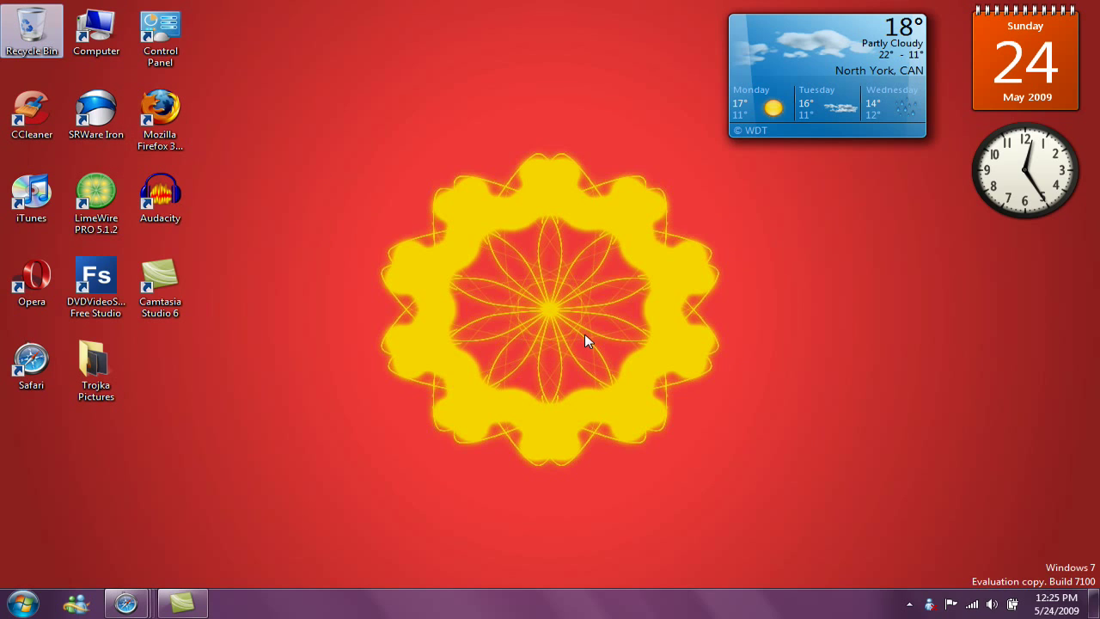